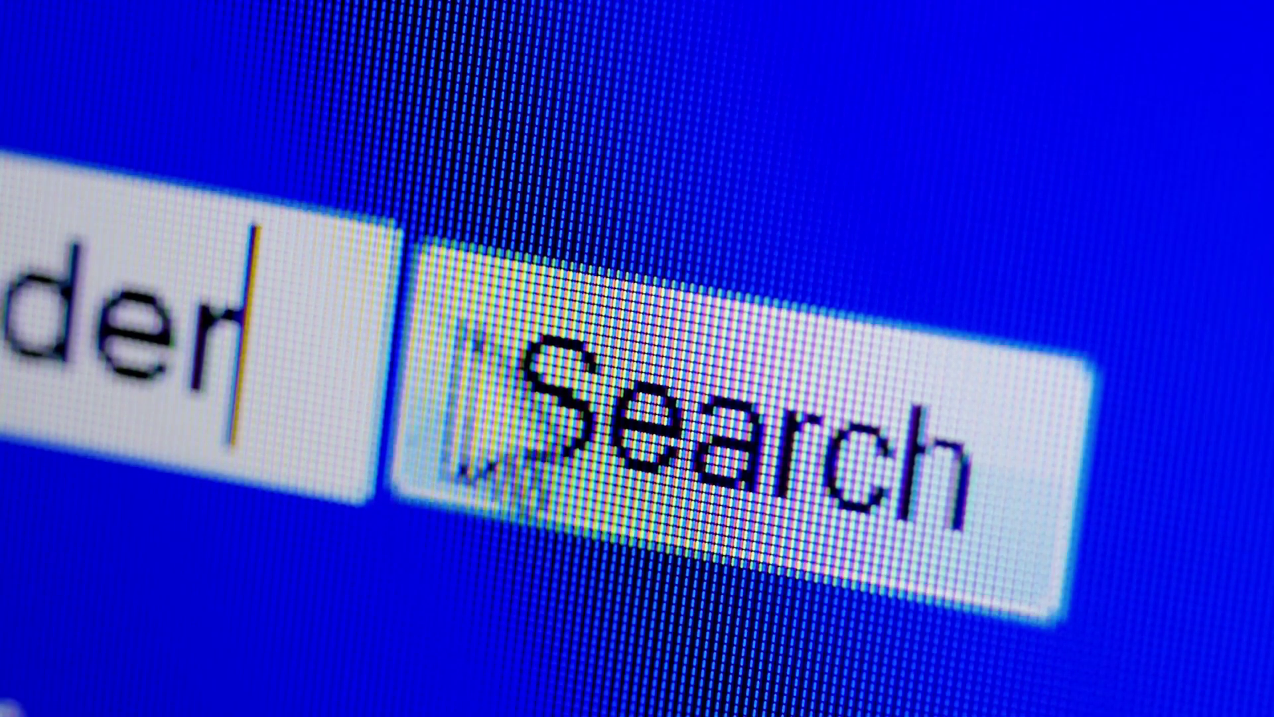
{"action": "left_click", "coordinate": [577, 449]}
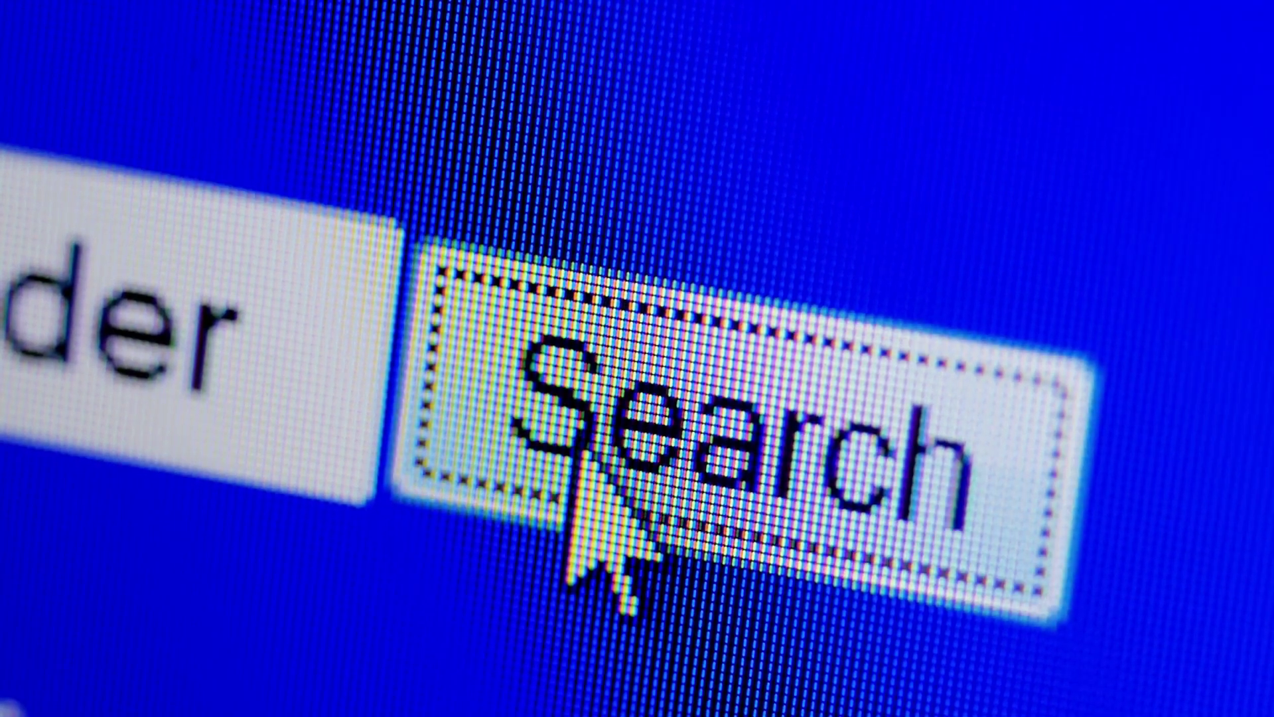